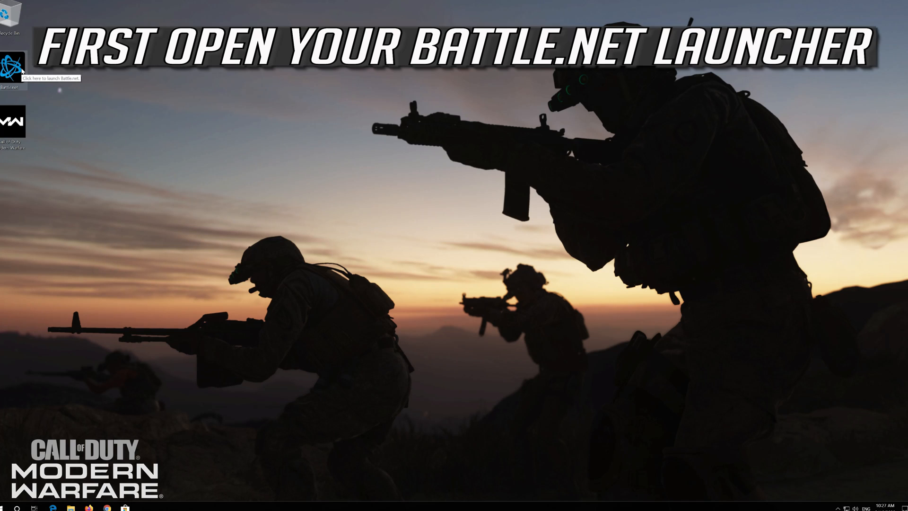
# Open Battle.net, add the command line argument -d3d11 to the Call of Duty: MW game settings, and launch the game.
pyautogui.doubleClick(22, 71)
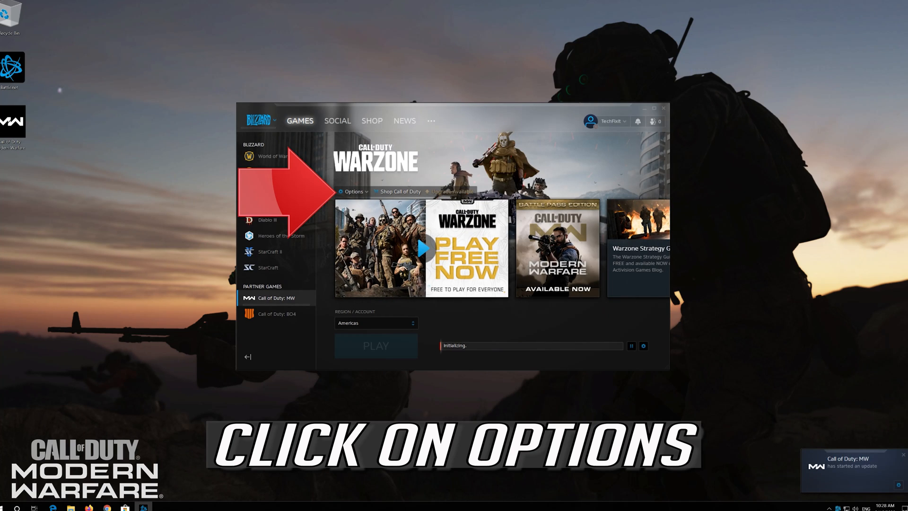
pyautogui.click(354, 192)
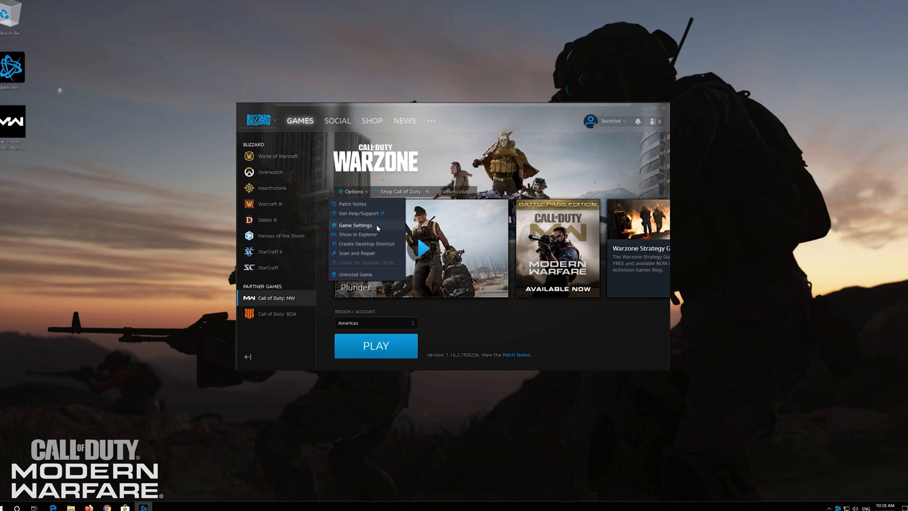
pyautogui.click(371, 225)
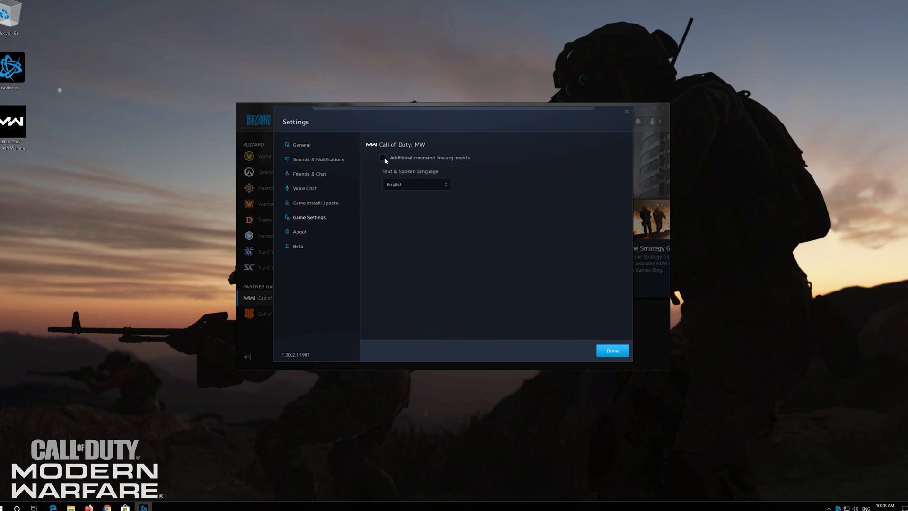
pyautogui.click(383, 158)
pyautogui.click(397, 176)
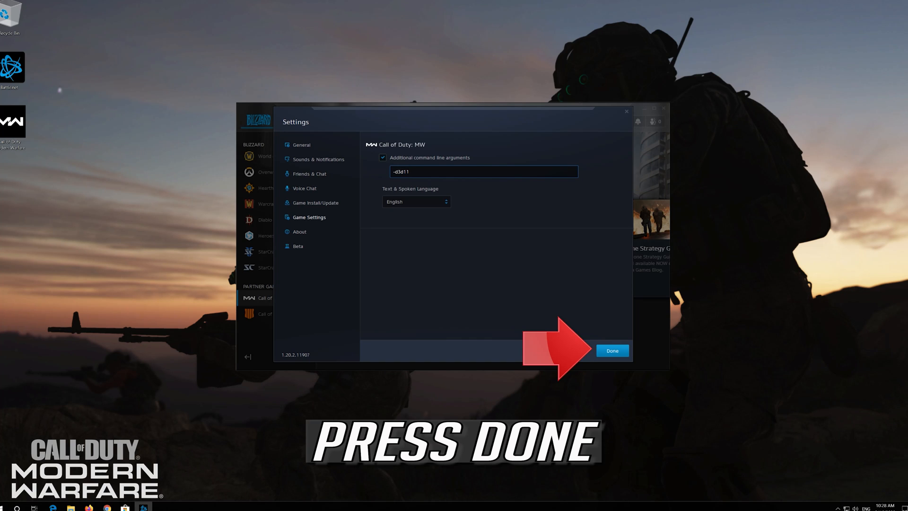
pyautogui.click(611, 350)
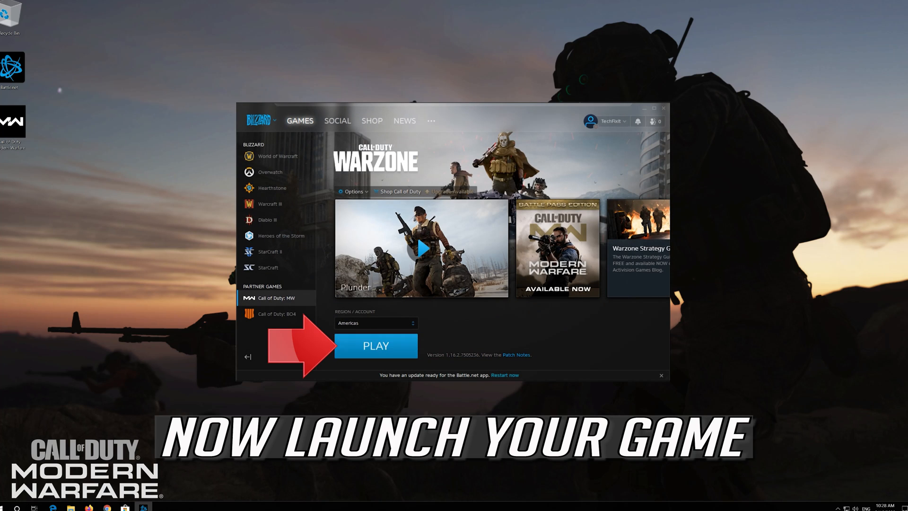
pyautogui.click(381, 349)
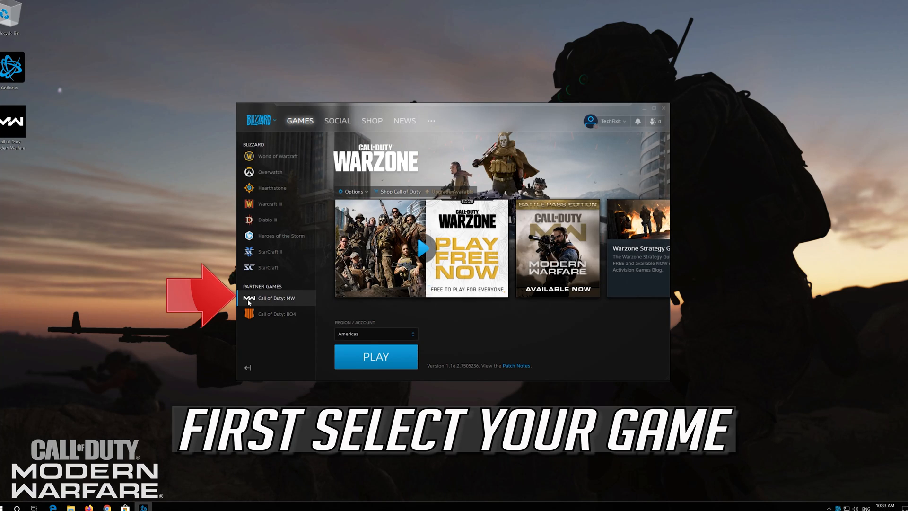
# Delete all loose files from the Call of Duty Modern Warfare install folder, keeping its subfolders, and close the folder.
pyautogui.click(350, 192)
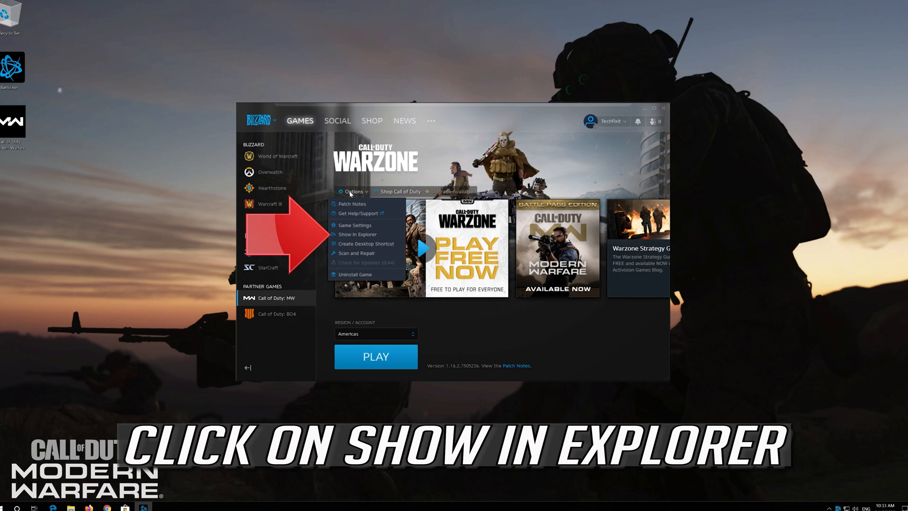
pyautogui.click(368, 234)
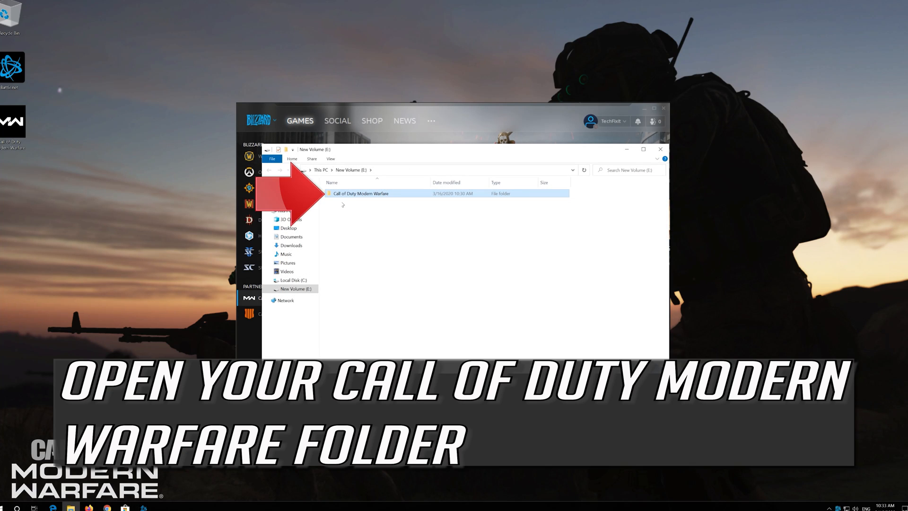
pyautogui.doubleClick(373, 193)
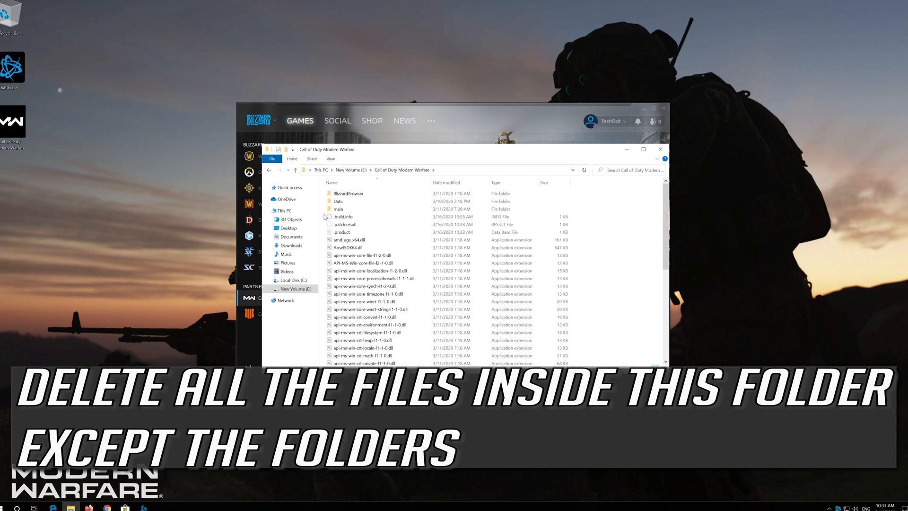
pyautogui.moveTo(326, 216); pyautogui.dragTo(464, 386)
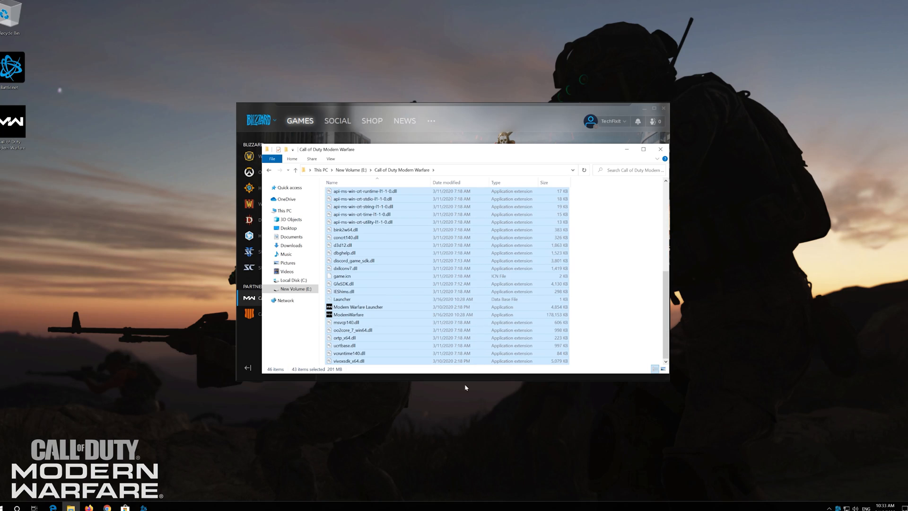
pyautogui.rightClick(449, 251)
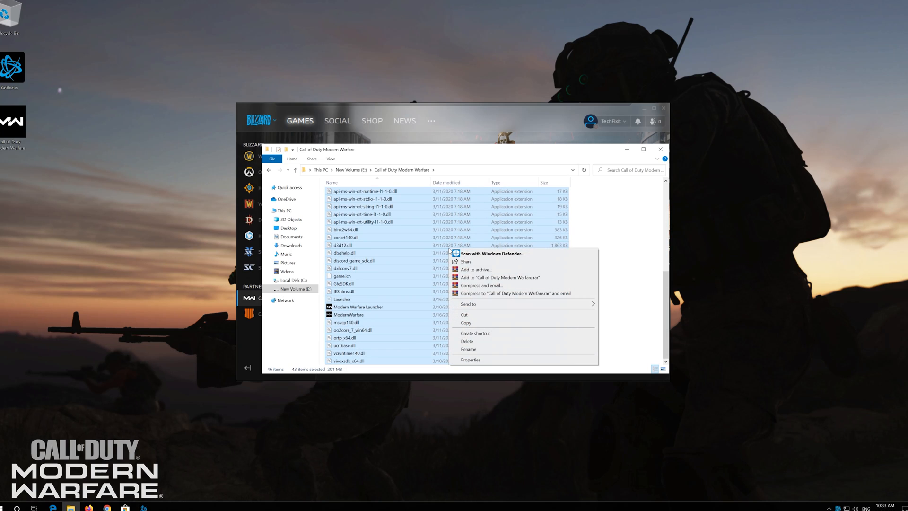
pyautogui.click(490, 344)
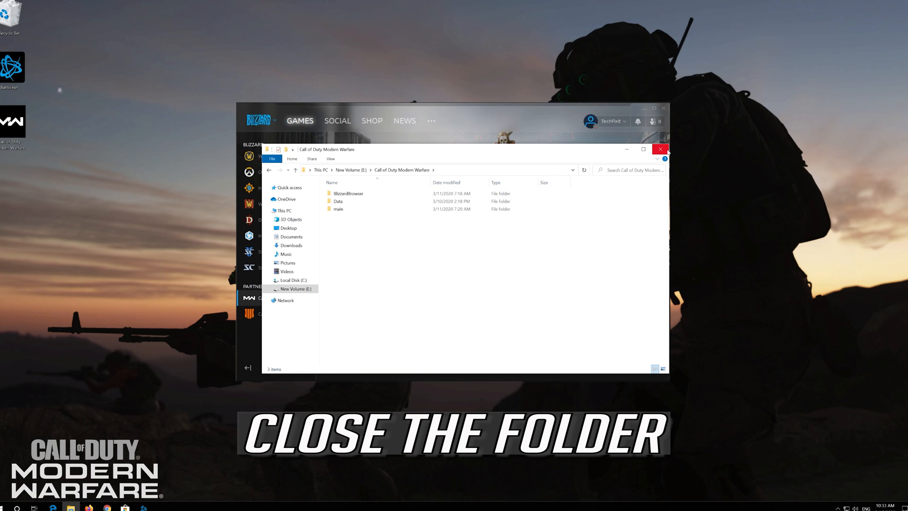
pyautogui.click(661, 149)
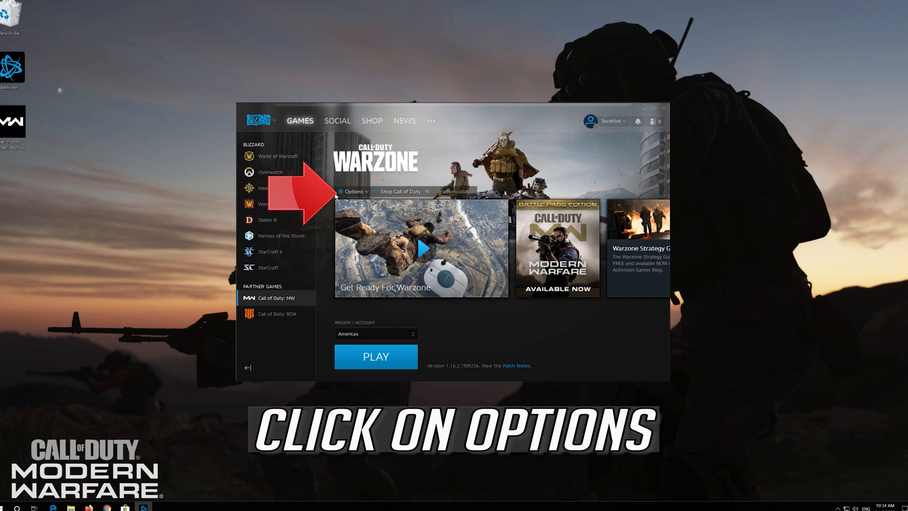
# Run Scan and Repair on Call of Duty: MW, allowing Blizzard Update Agent to make changes, and launch the game.
pyautogui.click(352, 191)
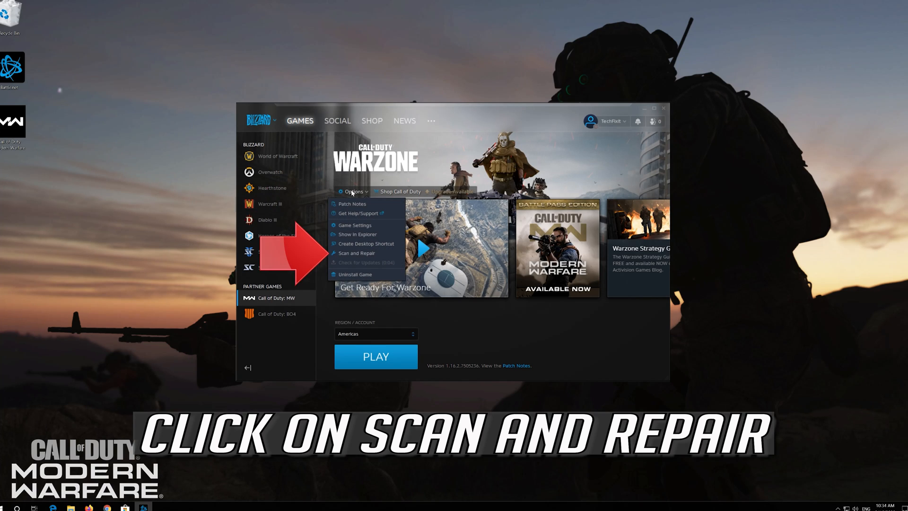
pyautogui.click(377, 254)
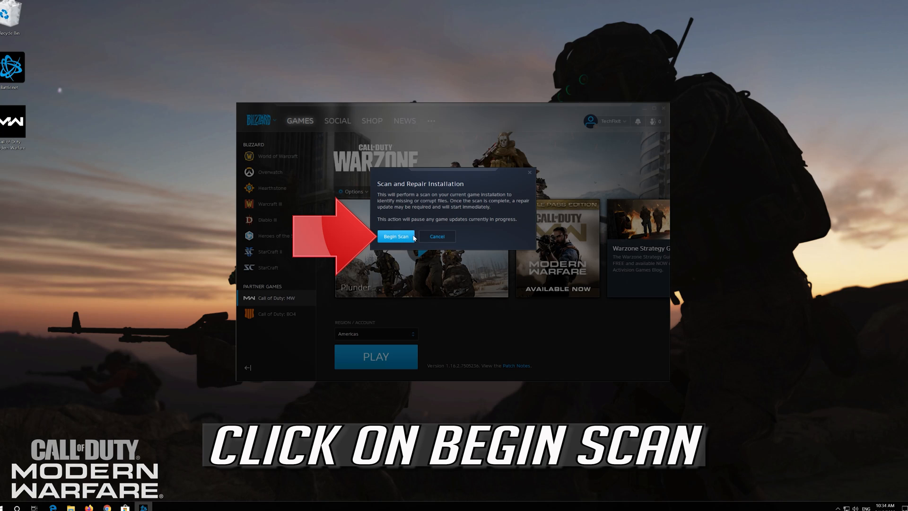
pyautogui.click(397, 236)
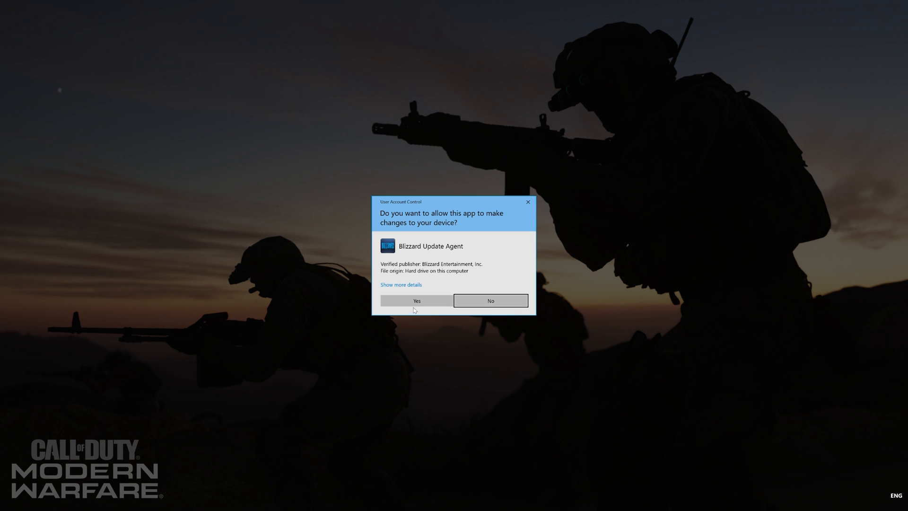
pyautogui.click(414, 305)
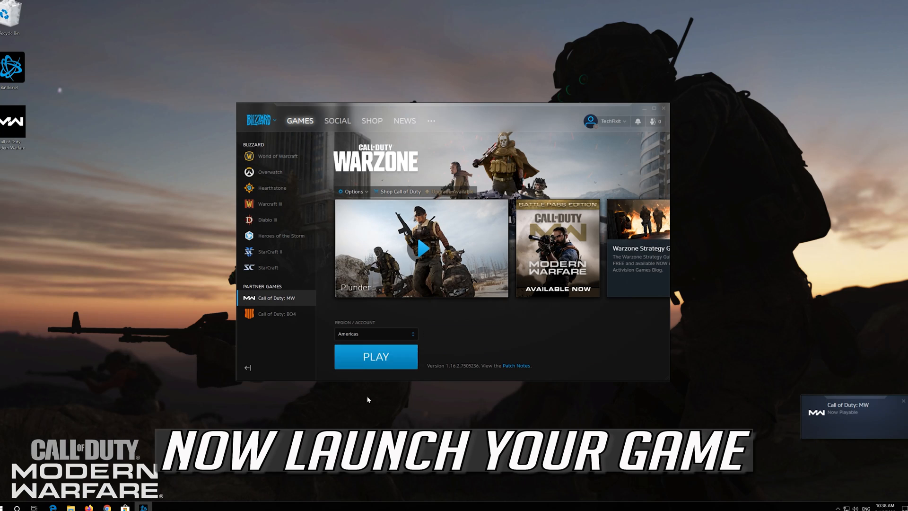
pyautogui.click(399, 359)
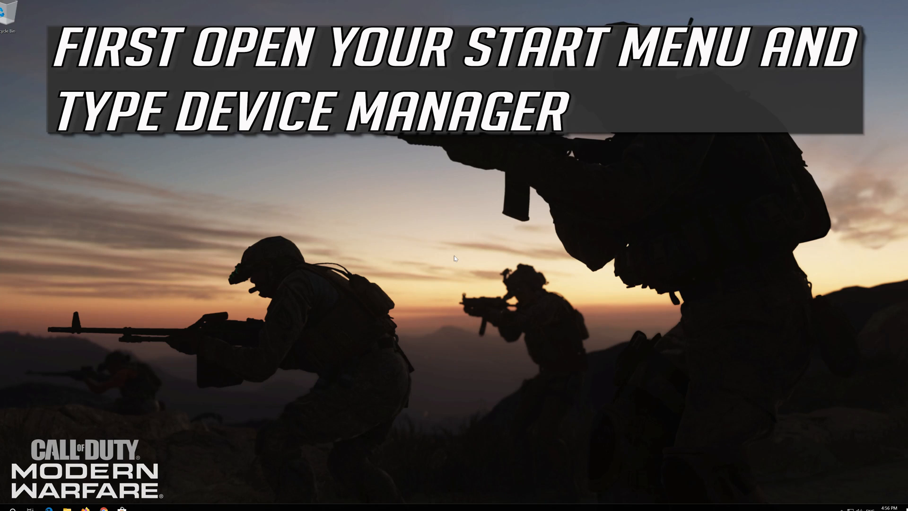
# Open Device Manager and expand the Display adapters category.
pyautogui.press('super')
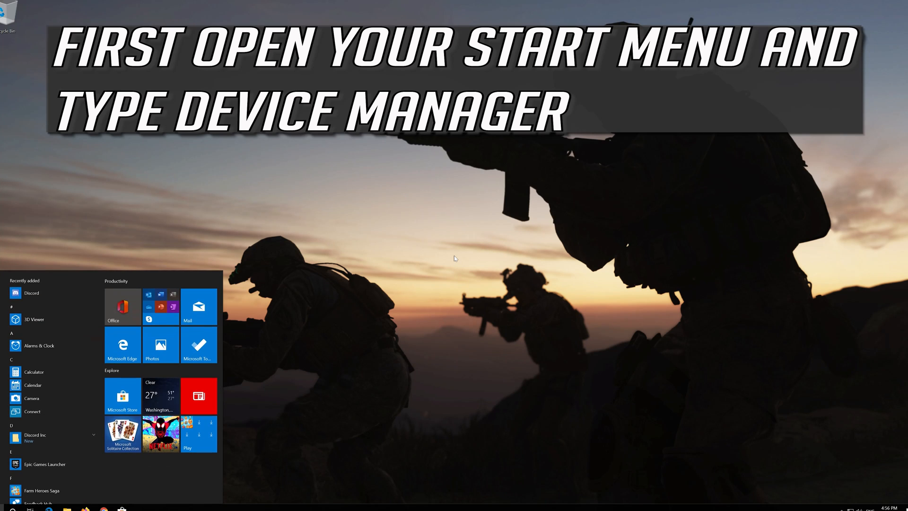
pyautogui.write('device manager')
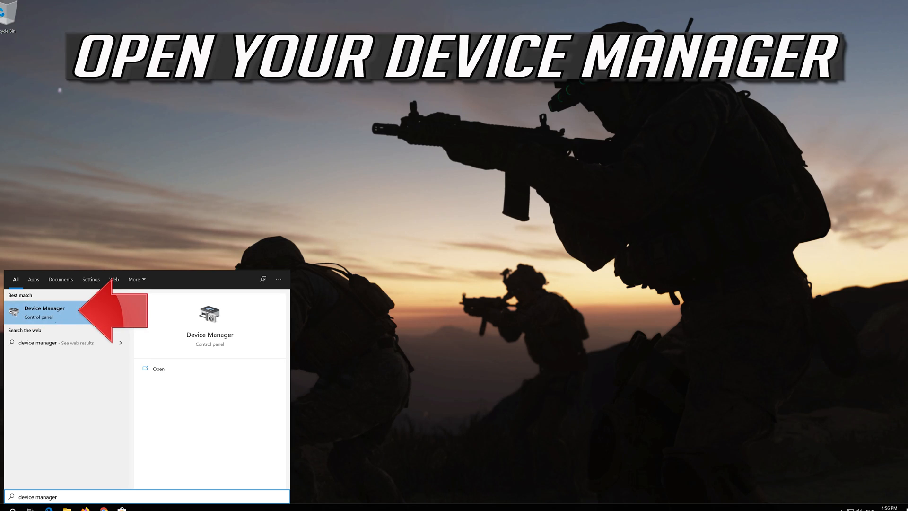
pyautogui.click(73, 314)
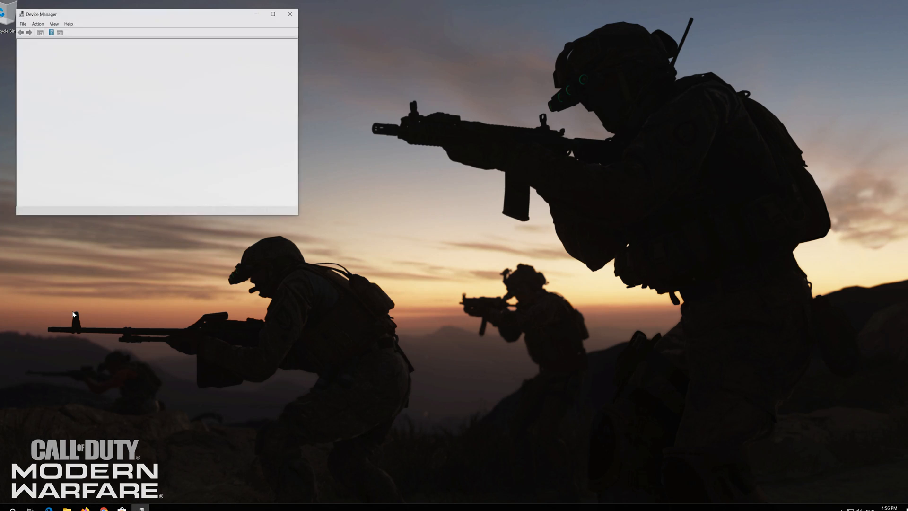
pyautogui.moveTo(158, 14); pyautogui.dragTo(438, 118)
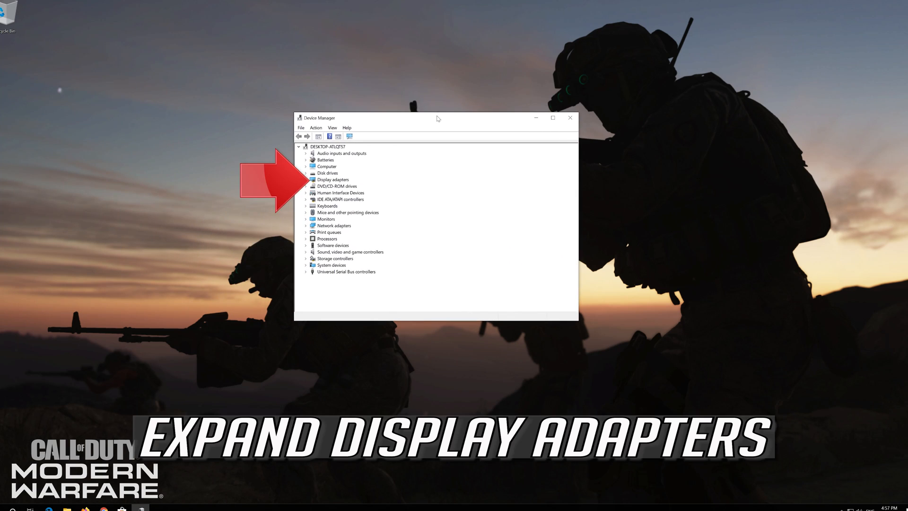
pyautogui.click(306, 180)
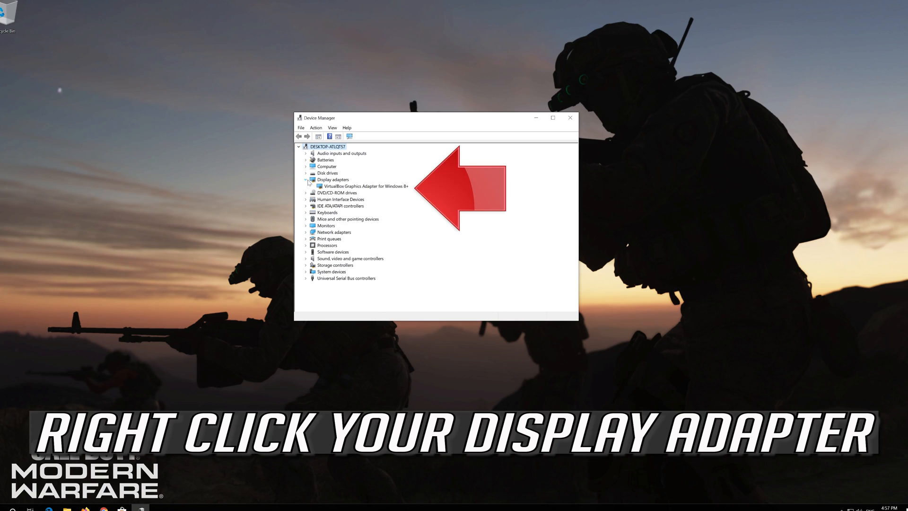
# Run an automatic driver software search for the VirtualBox Graphics Adapter from its driver properties.
pyautogui.click(379, 186)
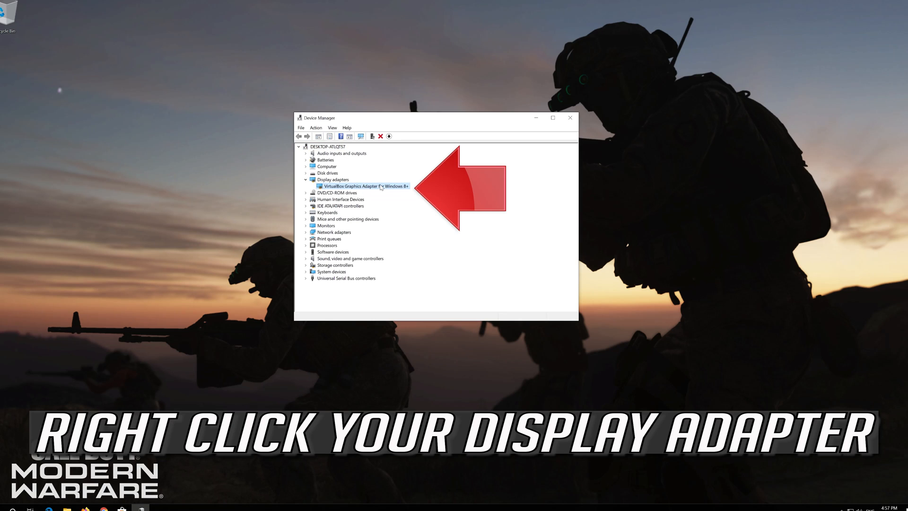
pyautogui.rightClick(389, 187)
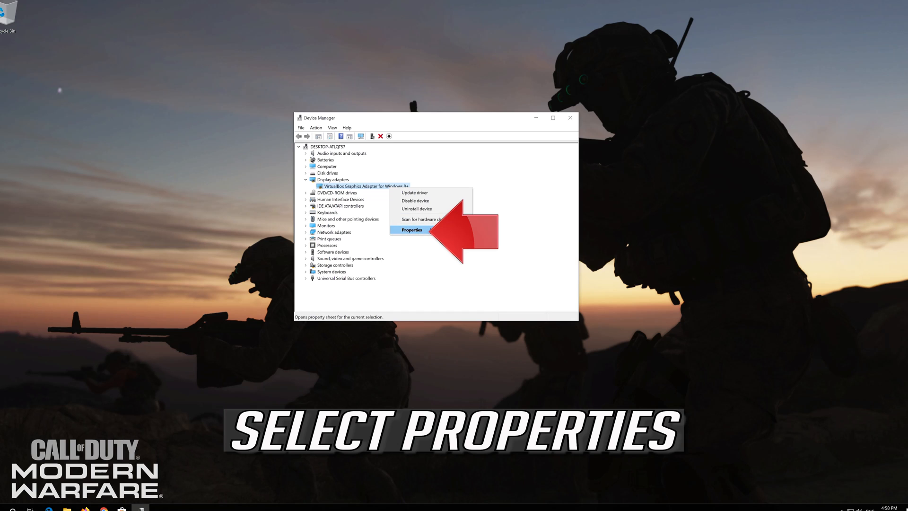
pyautogui.click(430, 230)
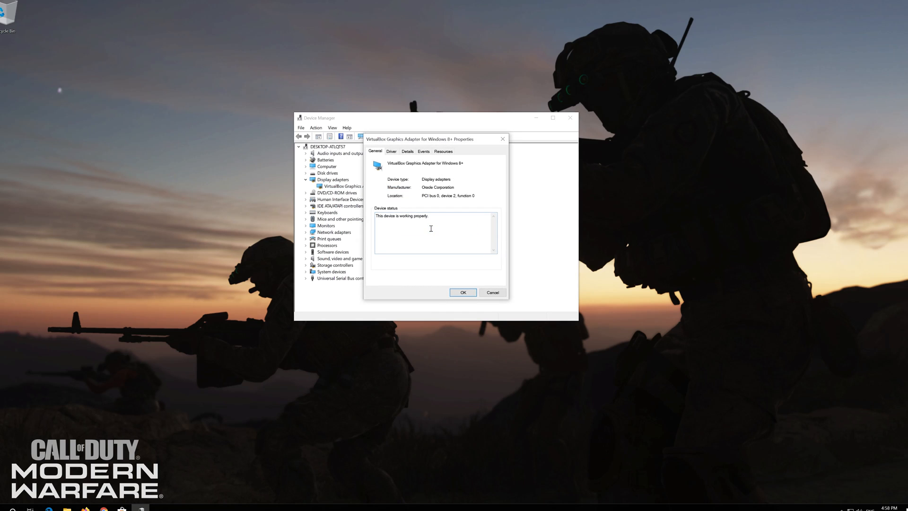
pyautogui.click(391, 152)
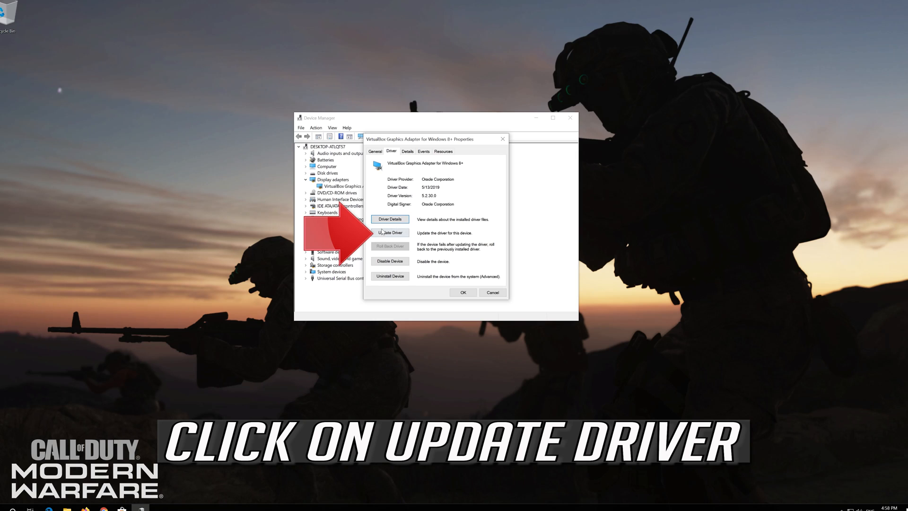
pyautogui.click(394, 234)
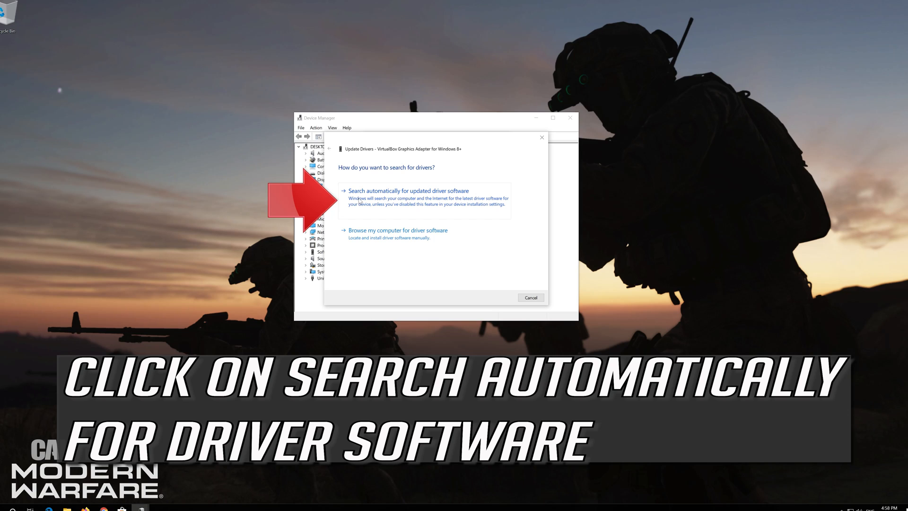
pyautogui.click(413, 205)
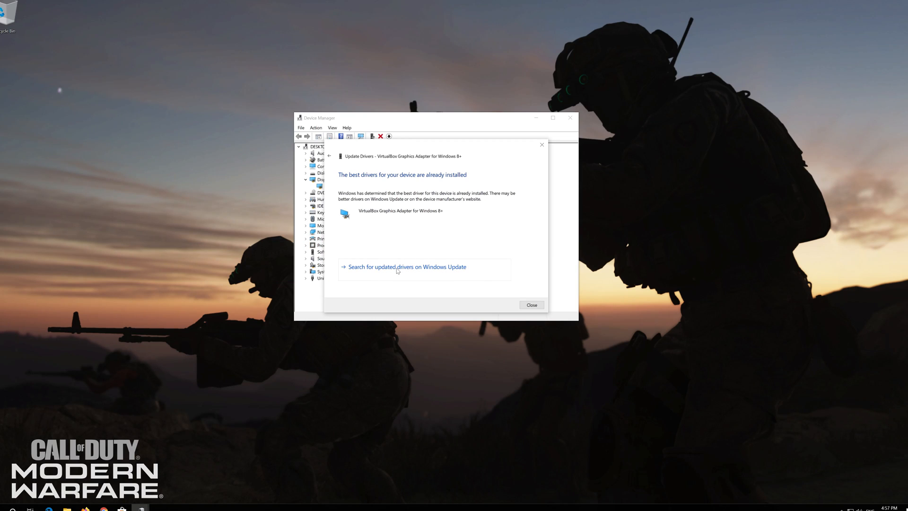
# Continue the driver search in Windows Update and check for updates.
pyautogui.click(398, 267)
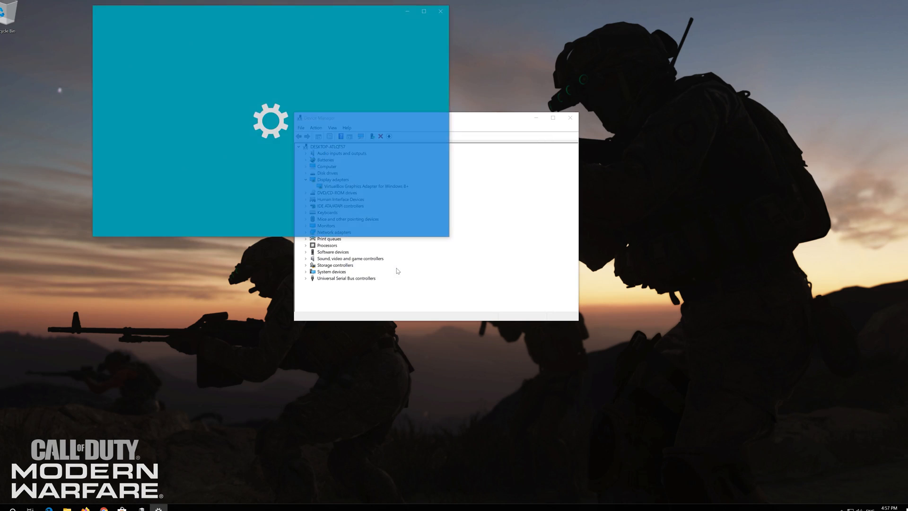
pyautogui.moveTo(308, 19); pyautogui.dragTo(474, 108)
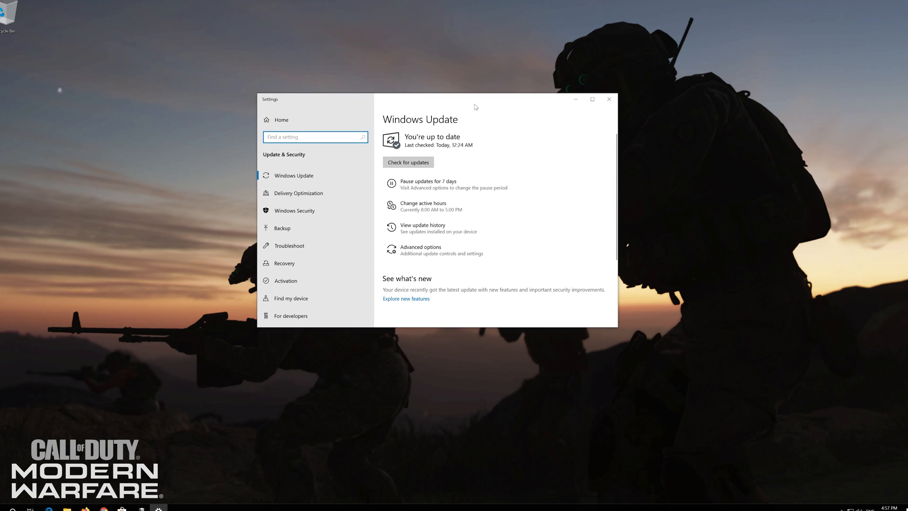
pyautogui.click(416, 163)
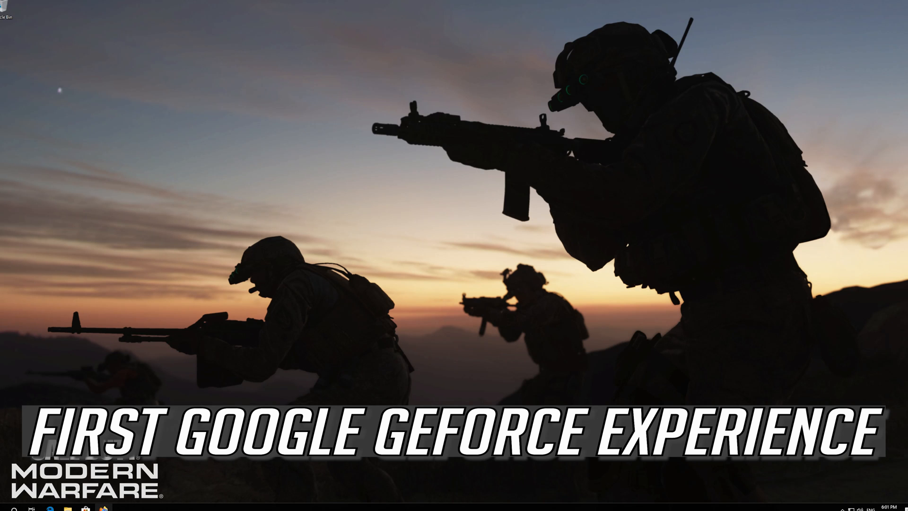
# Switch to Firefox, search Google for "geforce experience" and open the GeForce Experience page on Nvidia's site.
pyautogui.click(104, 508)
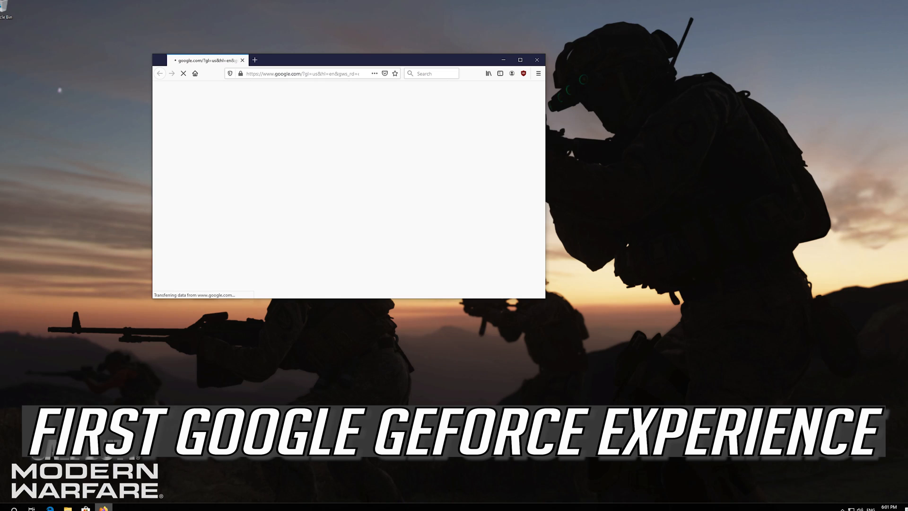
pyautogui.moveTo(378, 65); pyautogui.dragTo(444, 126)
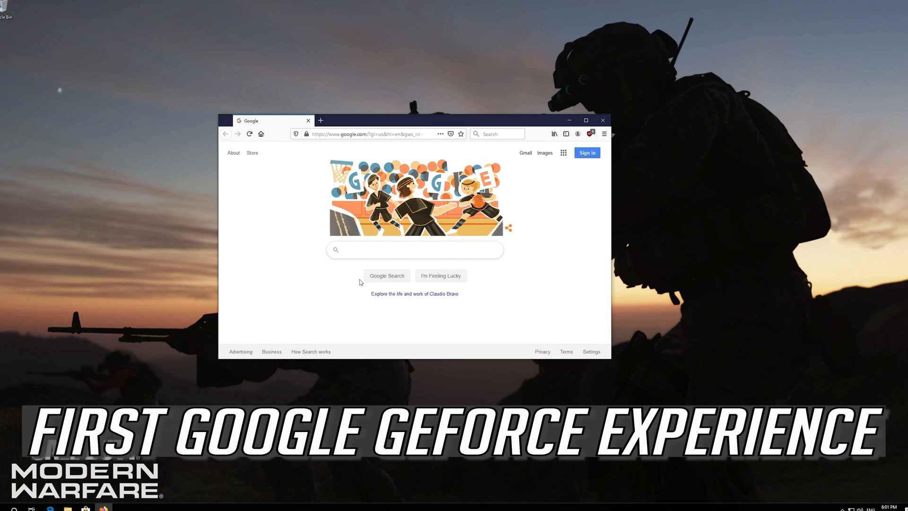
pyautogui.write('gef')
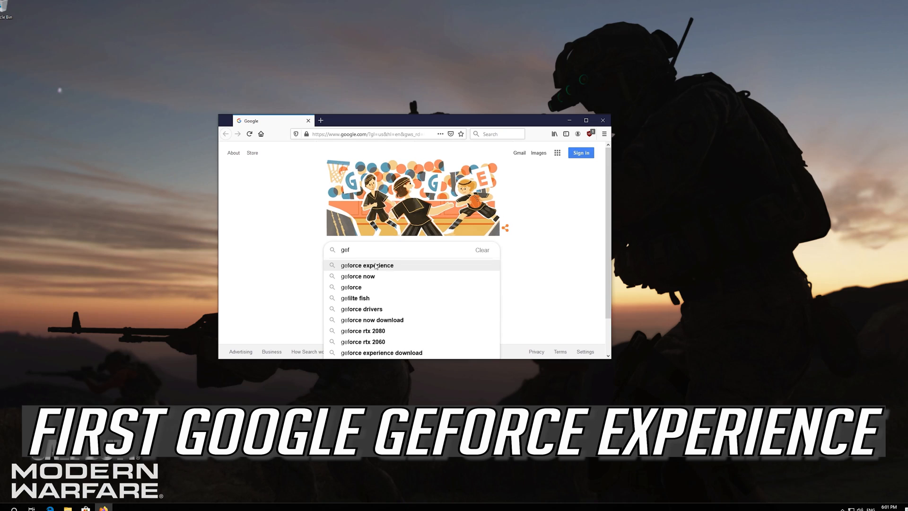
pyautogui.write('orce experience')
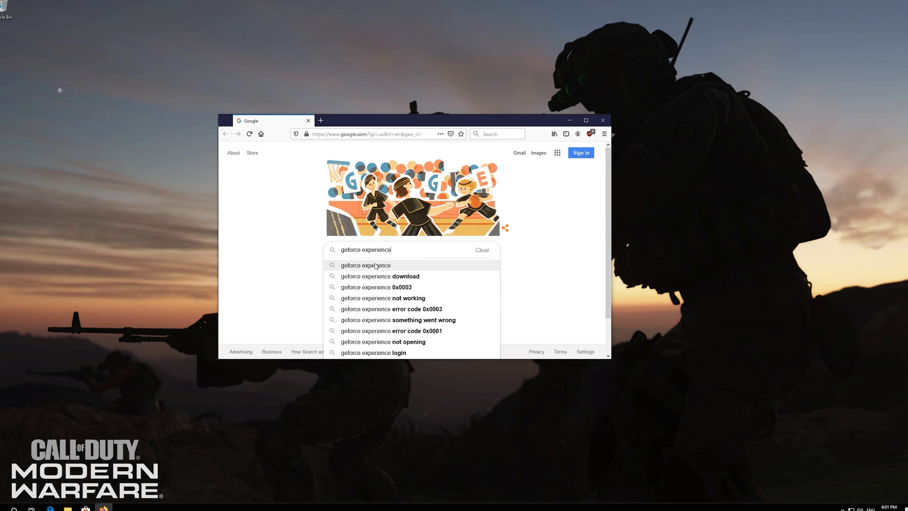
pyautogui.click(376, 266)
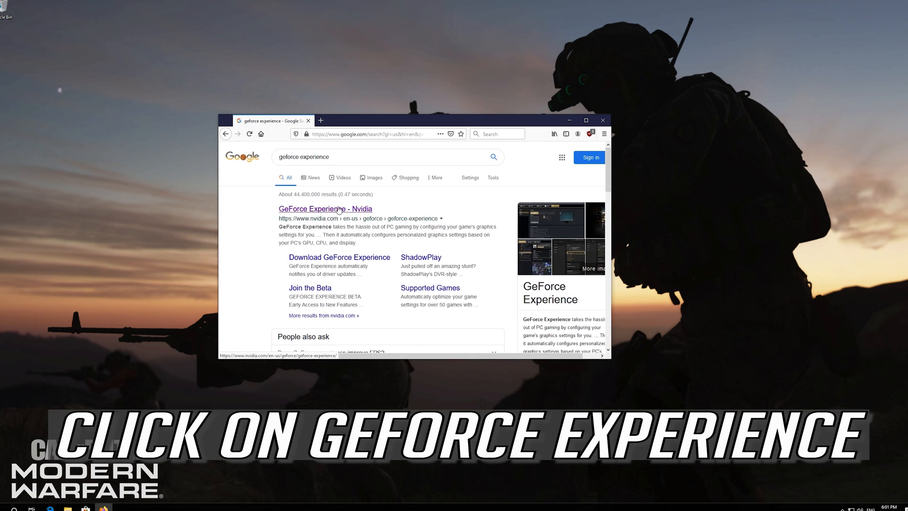
pyautogui.click(339, 209)
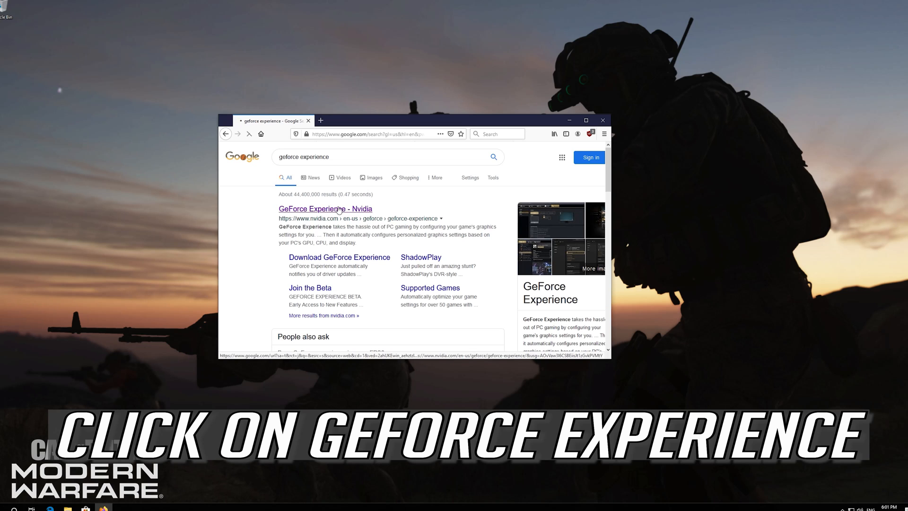
# Download the GeForce Experience installer, save GeForce_Experience_v3.20.1.57.exe and check its download progress.
pyautogui.scroll(-3, 339, 209)
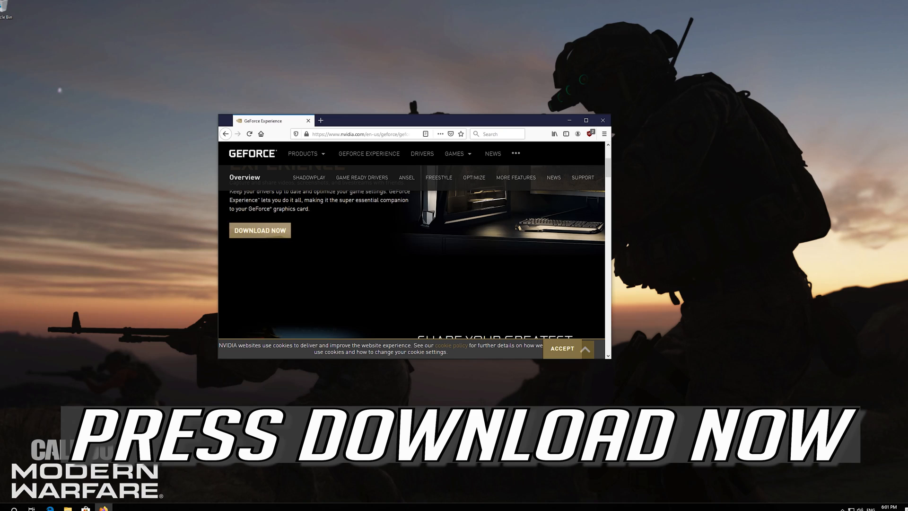
pyautogui.click(258, 237)
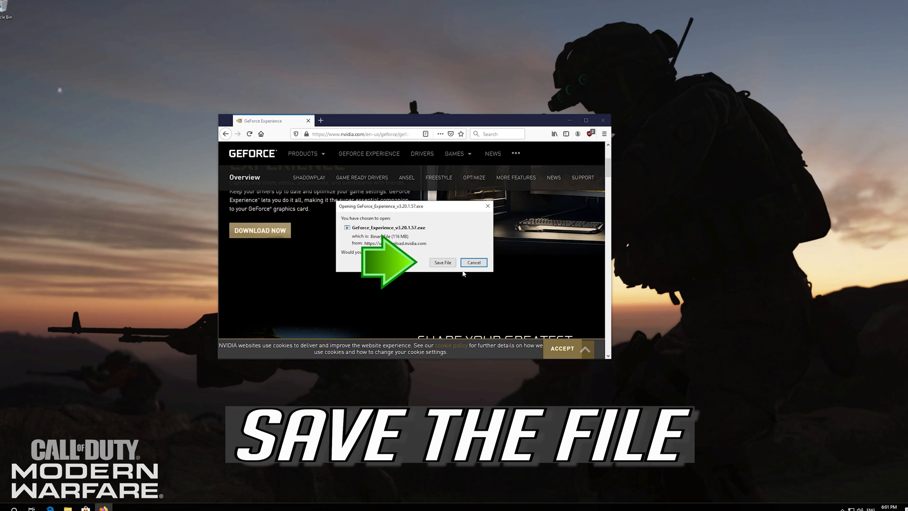
pyautogui.click(437, 264)
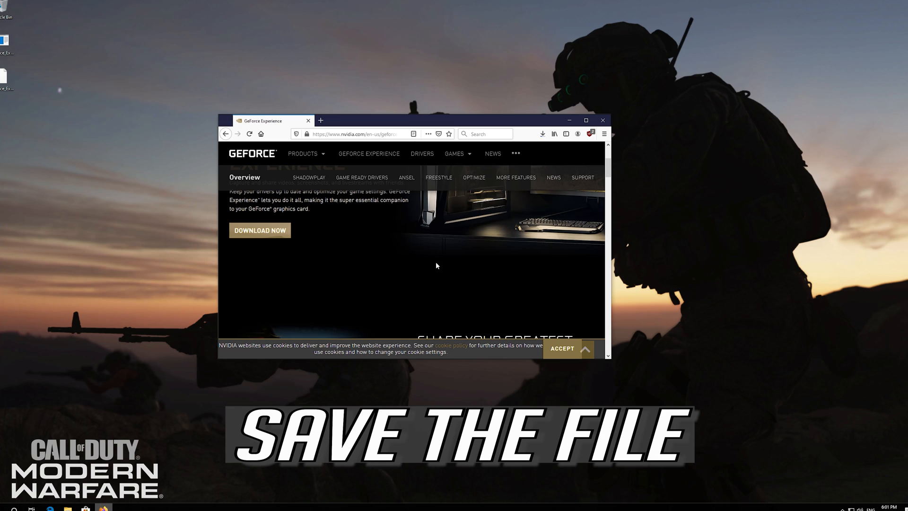
pyautogui.click(542, 134)
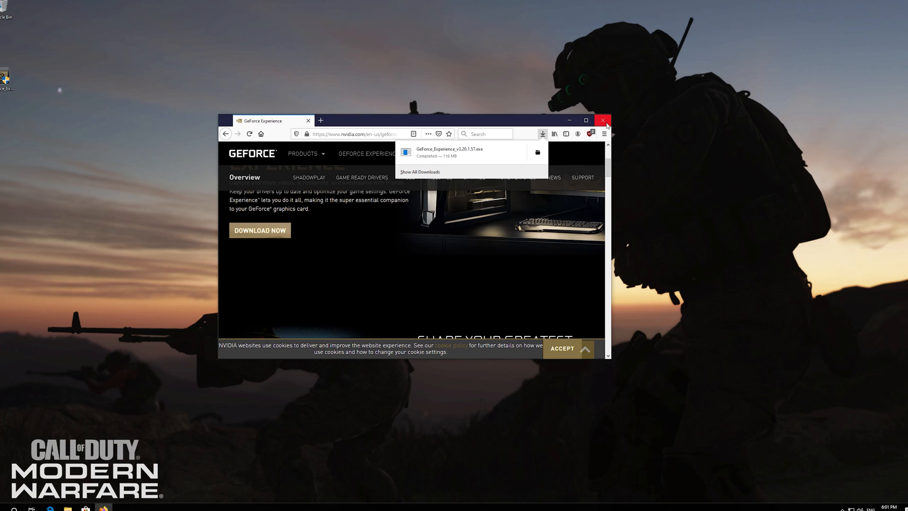
# Close the browser and run the GeForce Experience installer from the desktop, allowing NVIDIA Package Launcher to make changes.
pyautogui.click(603, 121)
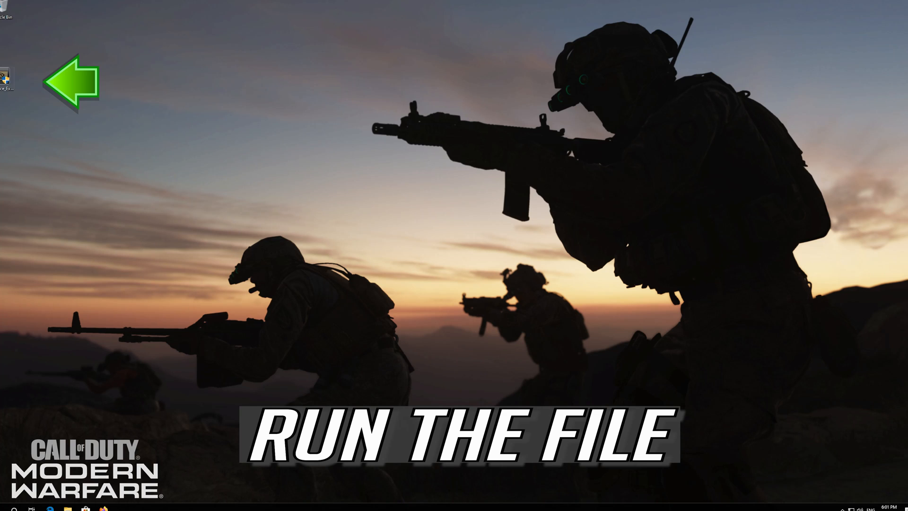
pyautogui.doubleClick(5, 83)
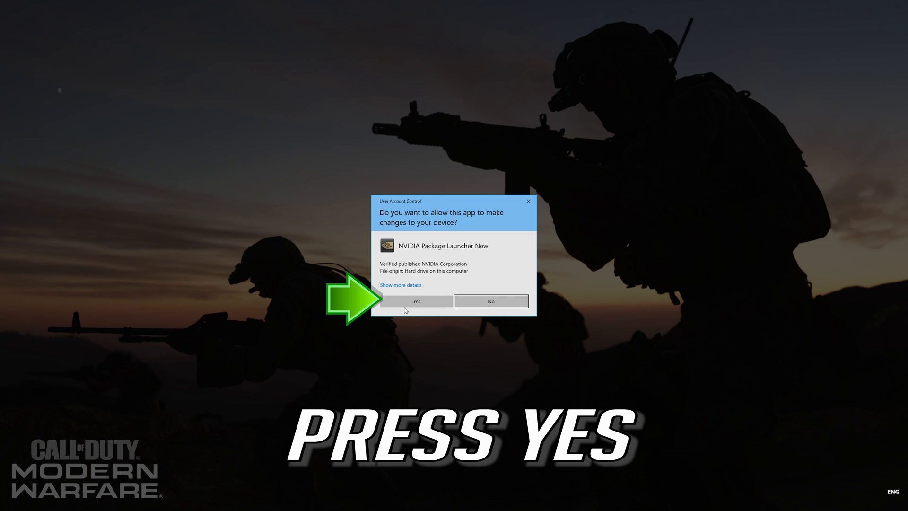
pyautogui.click(417, 301)
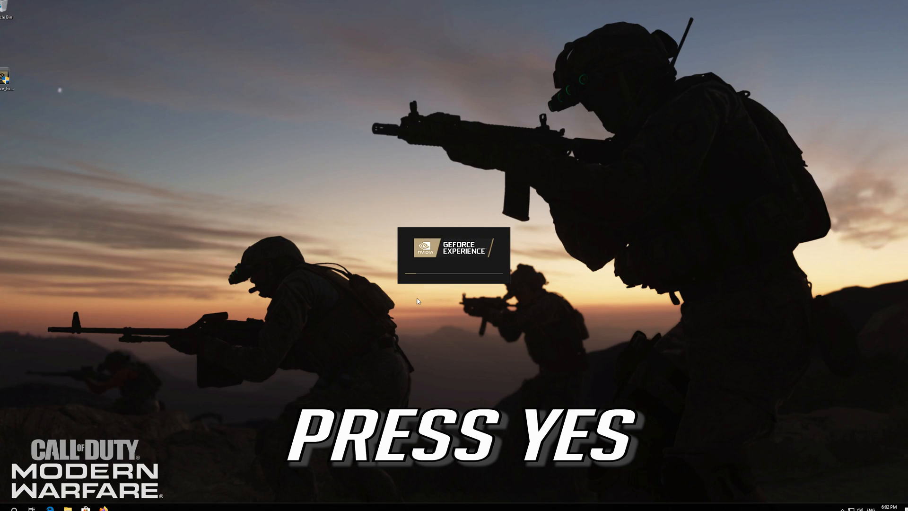